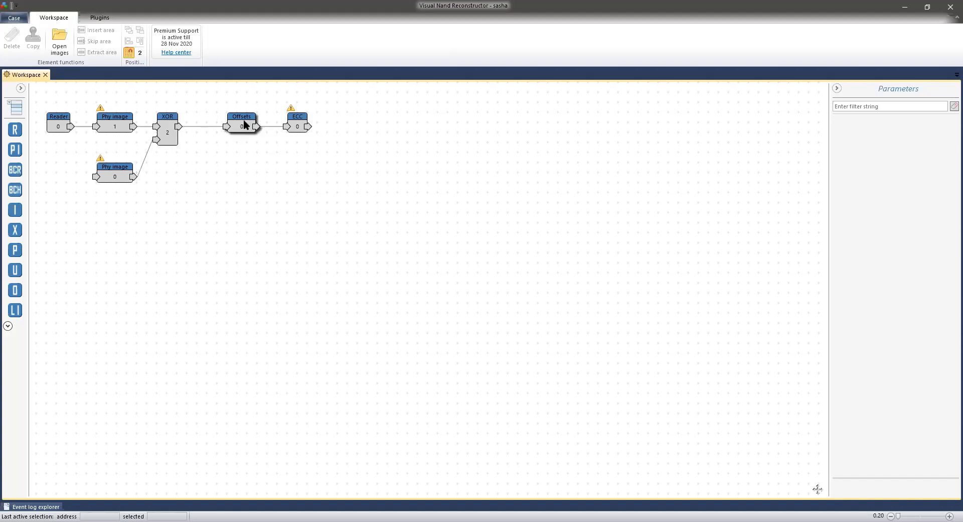
# - Inspect the parameters of the ECC, XOR 2 and Offsets elements in the workspace, including the Offsets dump length
pyautogui.moveTo(222, 99); pyautogui.dragTo(318, 141)
pyautogui.click(340, 173)
pyautogui.click(236, 118)
pyautogui.click(298, 122)
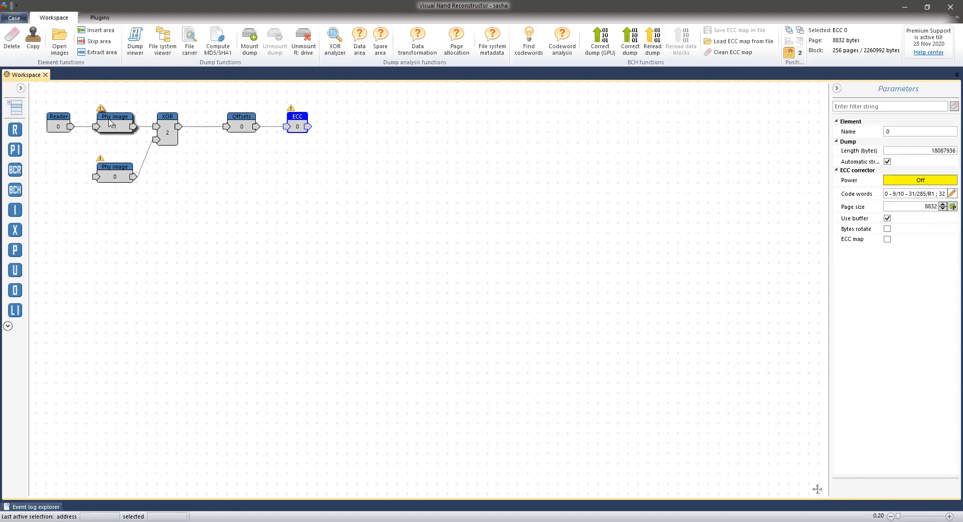
pyautogui.click(167, 126)
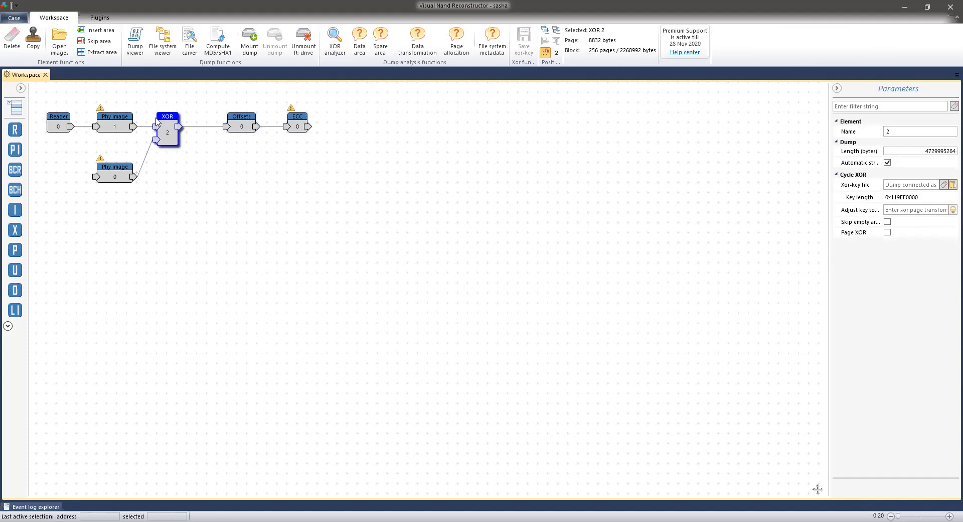
pyautogui.click(241, 130)
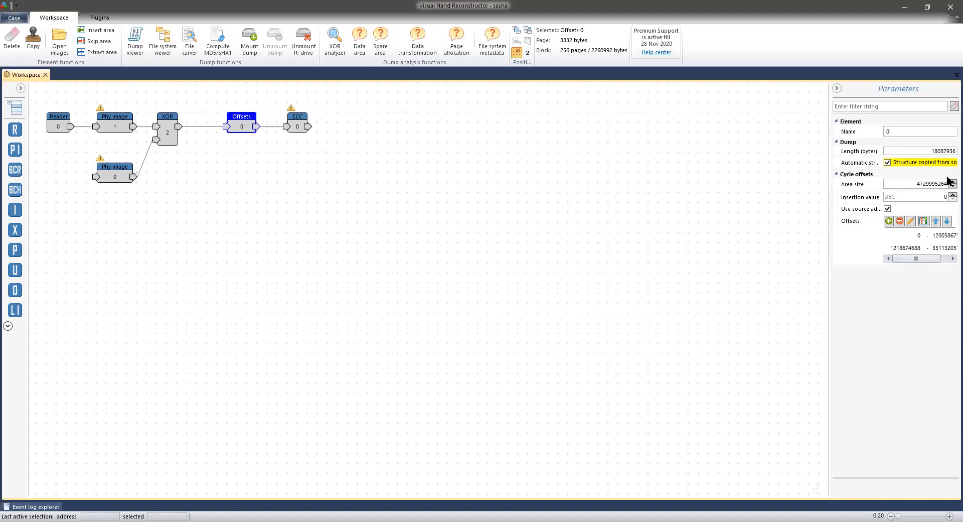
pyautogui.click(952, 151)
pyautogui.doubleClick(952, 151)
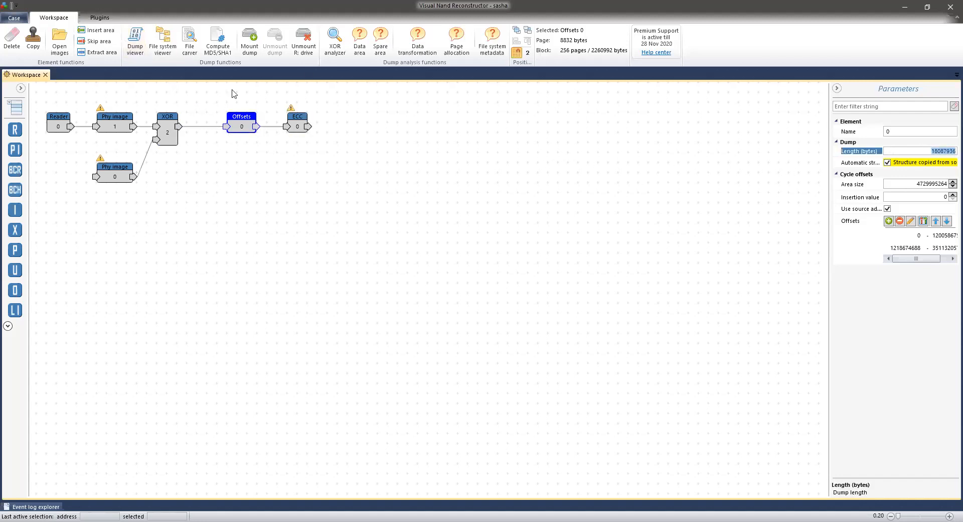
# - Display the ECC map for the ECC 0 element
pyautogui.click(299, 120)
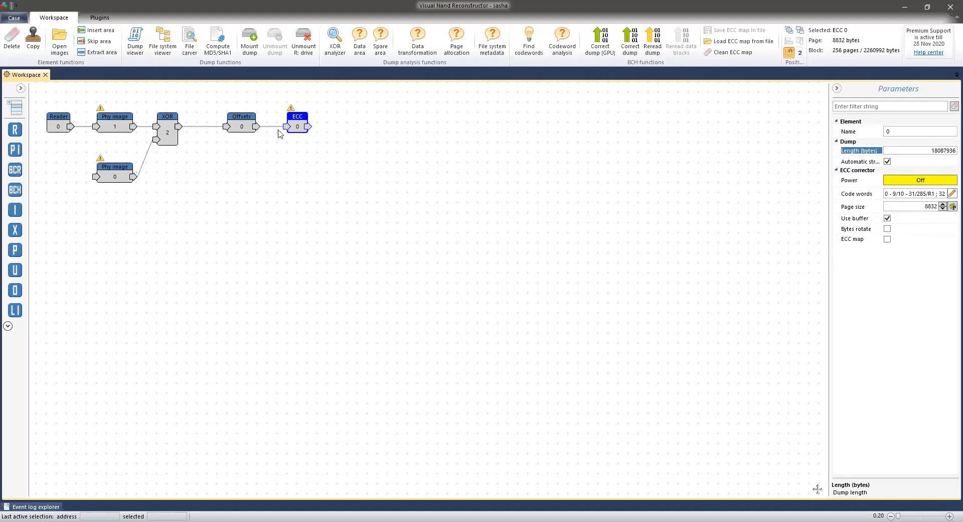
pyautogui.click(887, 239)
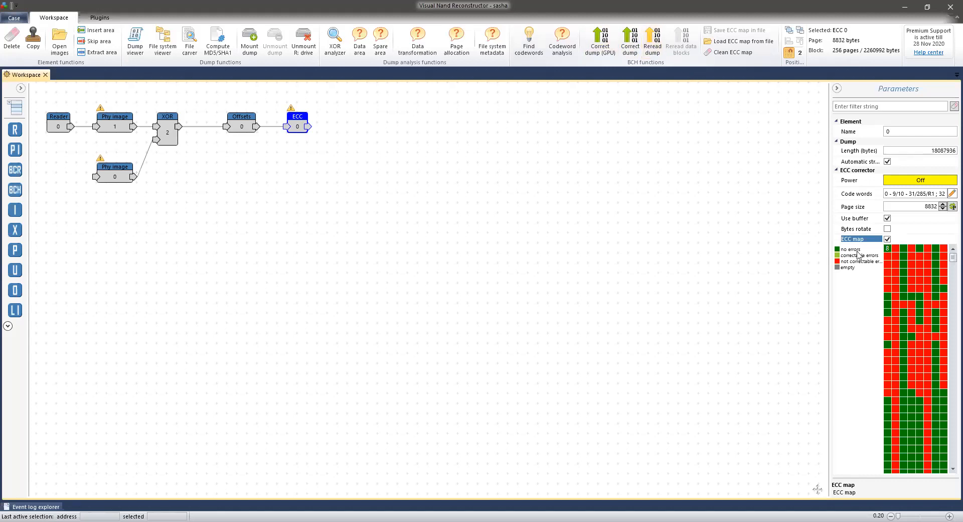
pyautogui.moveTo(918, 282)
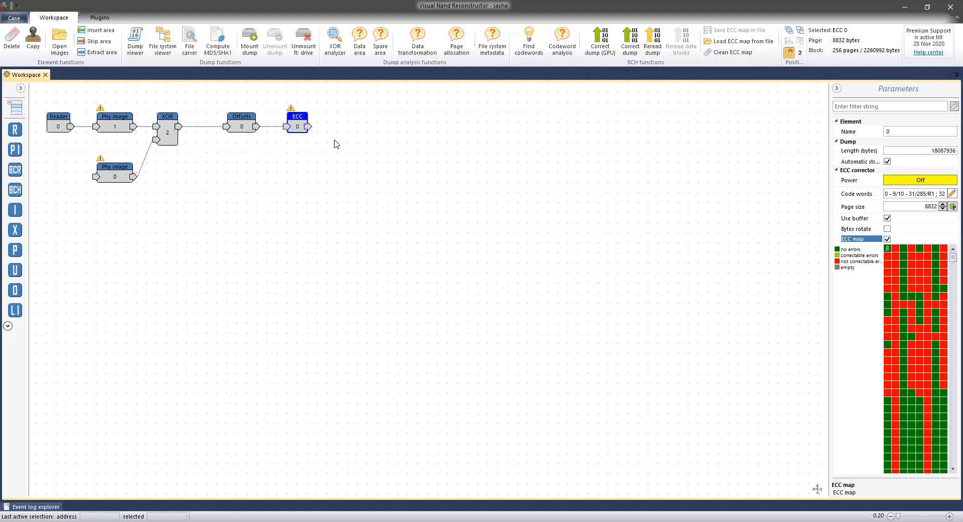
# - Open the Reread dump by ECC settings for the ECC element and set the maximum number of passes to 1
pyautogui.click(649, 49)
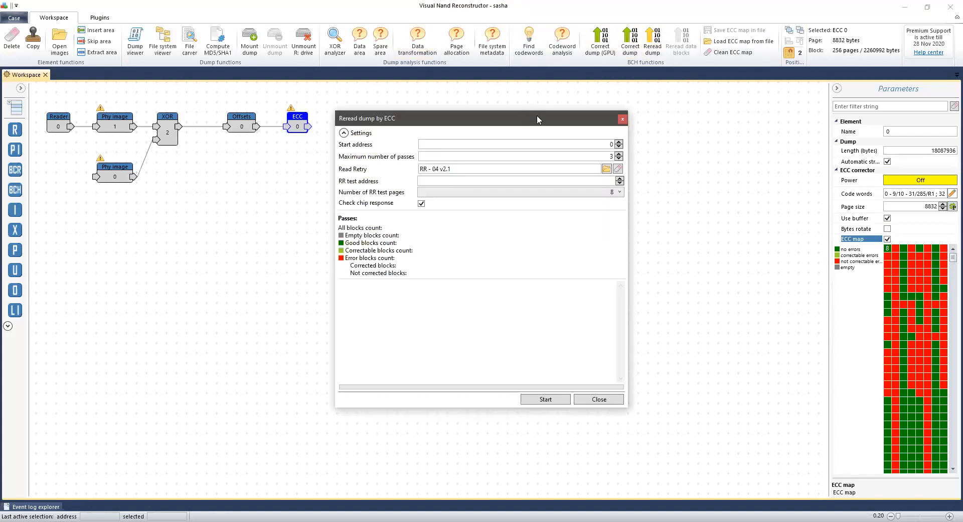
pyautogui.moveTo(537, 119); pyautogui.dragTo(517, 118)
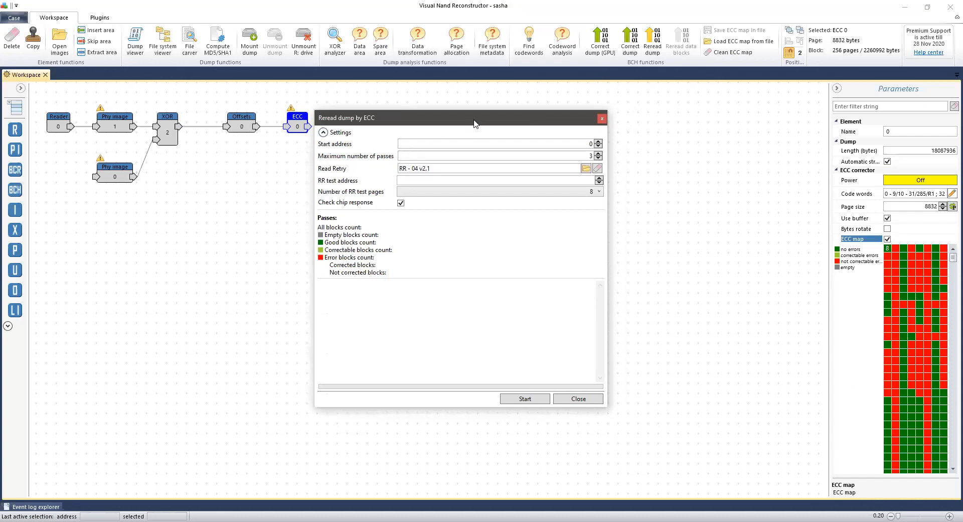
pyautogui.moveTo(476, 124); pyautogui.dragTo(438, 124)
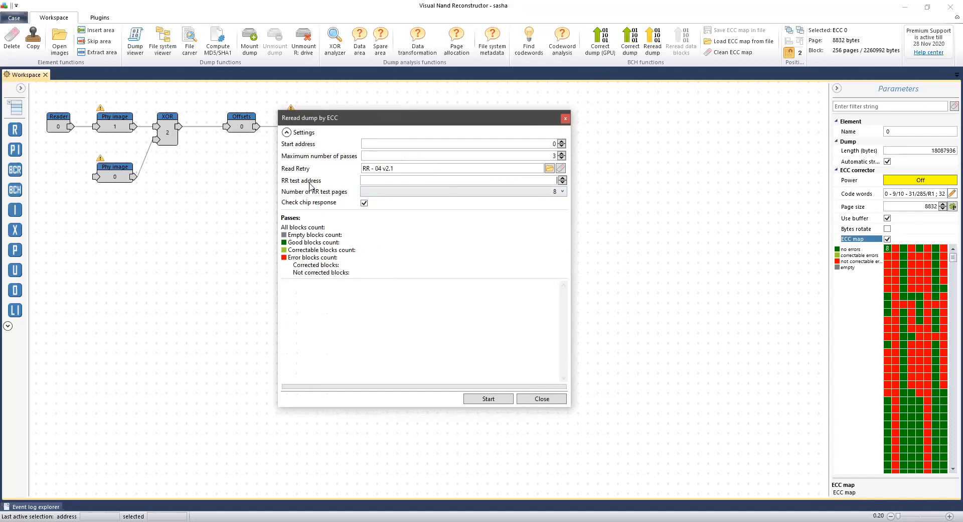
pyautogui.click(457, 194)
pyautogui.click(457, 195)
pyautogui.click(562, 159)
pyautogui.click(562, 153)
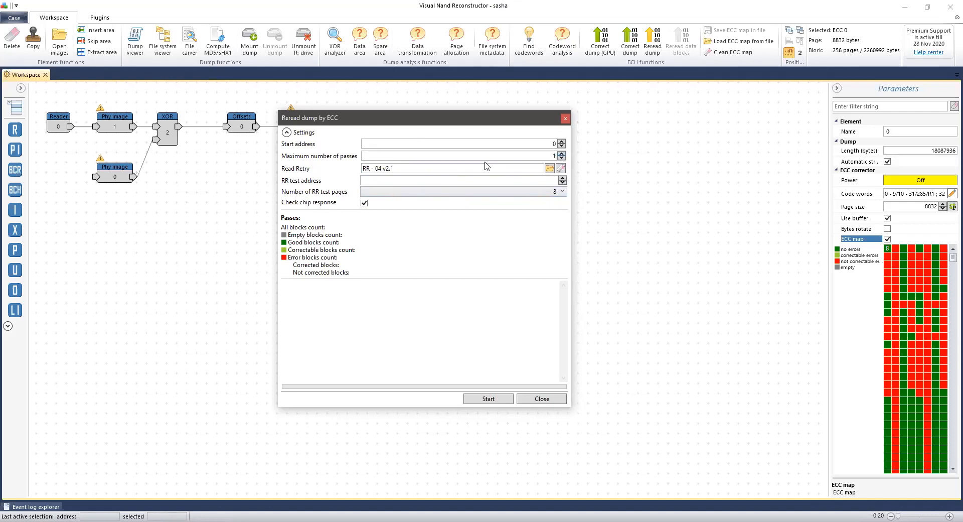
# - Set the number of RR test pages to 1 and run the reread with the chip inserted in the reader
pyautogui.click(518, 191)
pyautogui.click(519, 191)
pyautogui.click(529, 194)
pyautogui.click(528, 194)
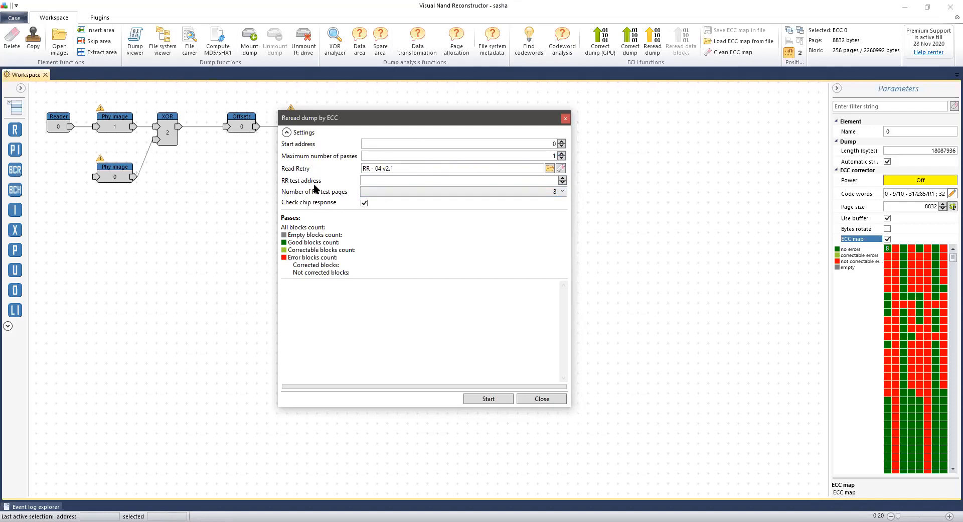
pyautogui.click(532, 195)
pyautogui.click(540, 203)
pyautogui.click(482, 399)
pyautogui.click(510, 290)
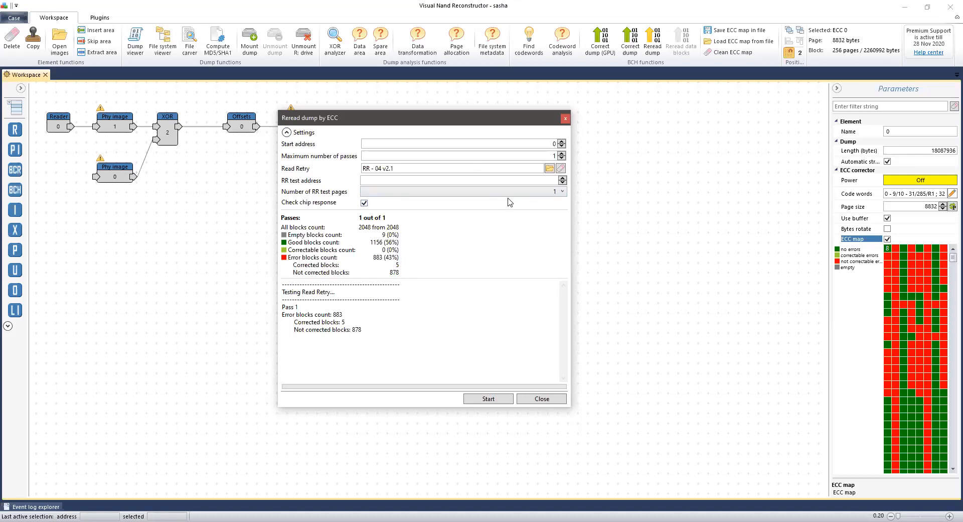
# - Set the number of RR test pages to 8 and run the reread again with a maximum of 1 pass
pyautogui.click(535, 191)
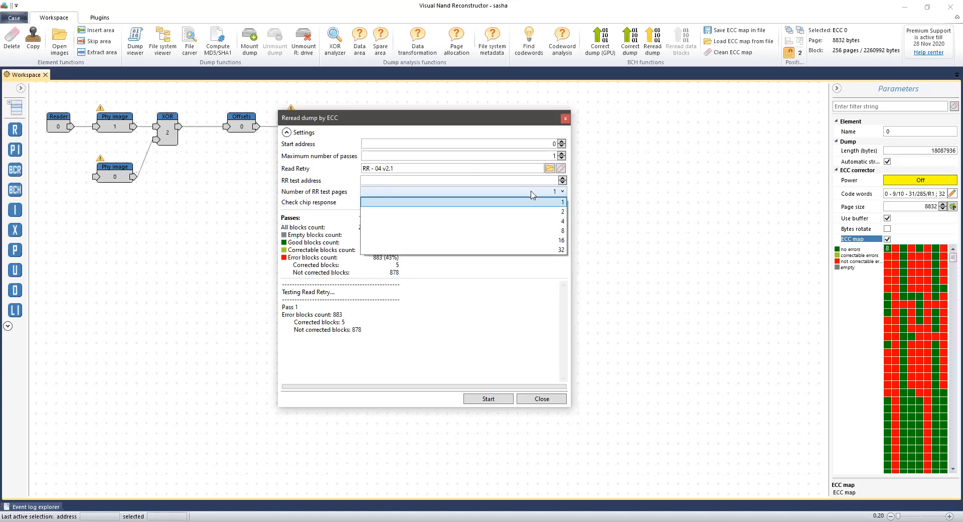
pyautogui.click(527, 236)
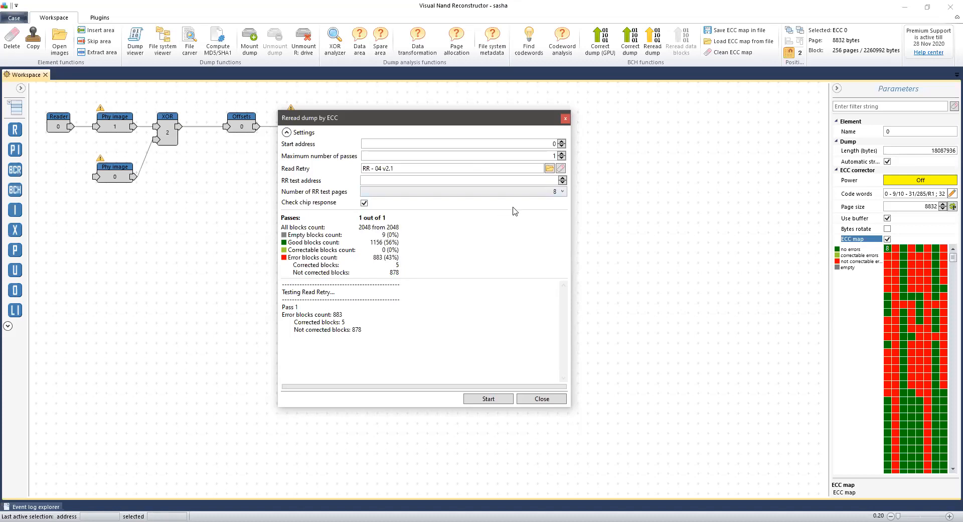
pyautogui.click(544, 194)
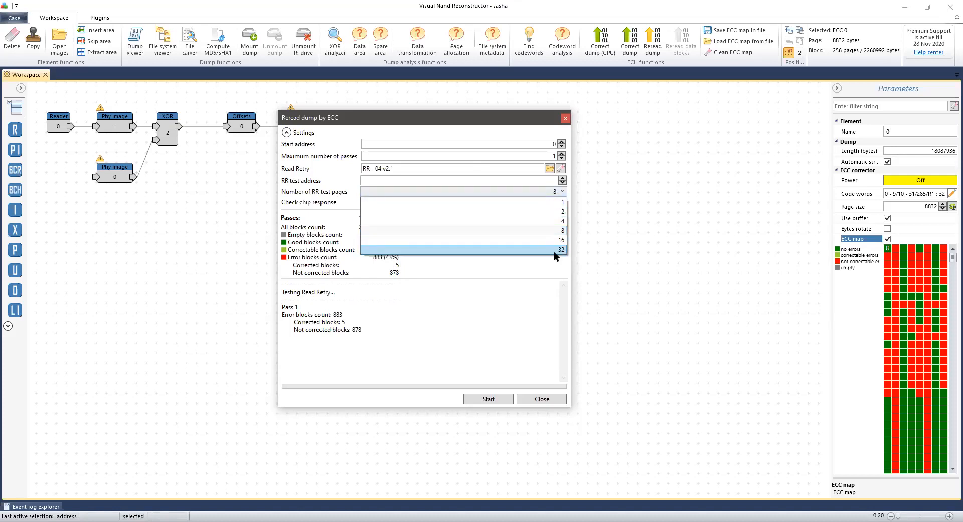
pyautogui.click(543, 233)
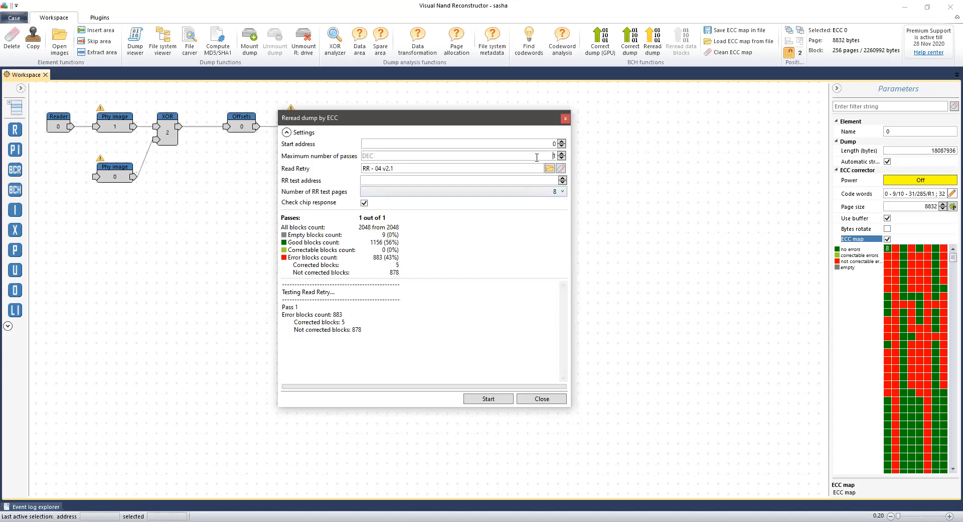
pyautogui.click(561, 157)
pyautogui.moveTo(552, 156); pyautogui.dragTo(558, 157)
pyautogui.click(489, 399)
pyautogui.click(511, 292)
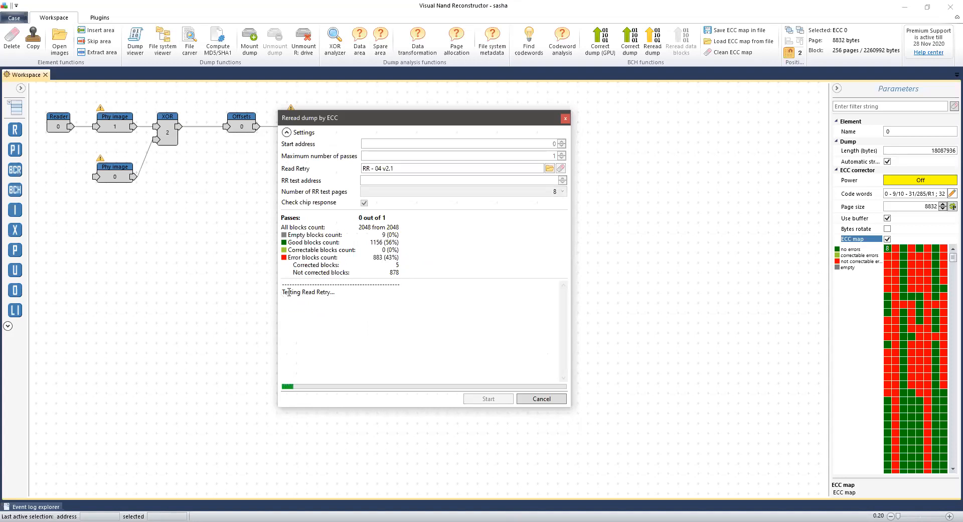
# - Review the Read Retry test log and the block correction figures for the pass, and close the reread dialog
pyautogui.moveTo(336, 292); pyautogui.dragTo(283, 293)
pyautogui.moveTo(282, 299); pyautogui.dragTo(341, 299)
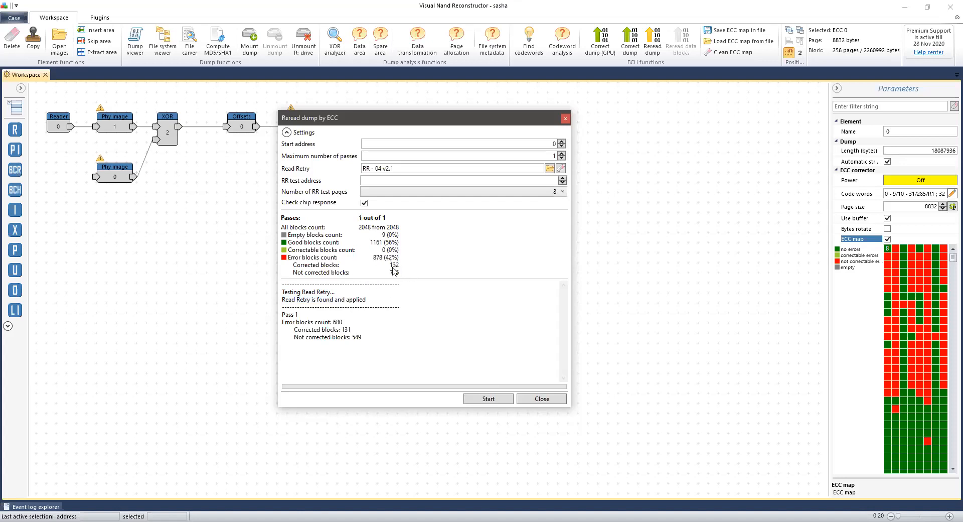
pyautogui.moveTo(336, 324); pyautogui.dragTo(356, 330)
pyautogui.click(351, 329)
pyautogui.click(497, 182)
pyautogui.click(564, 121)
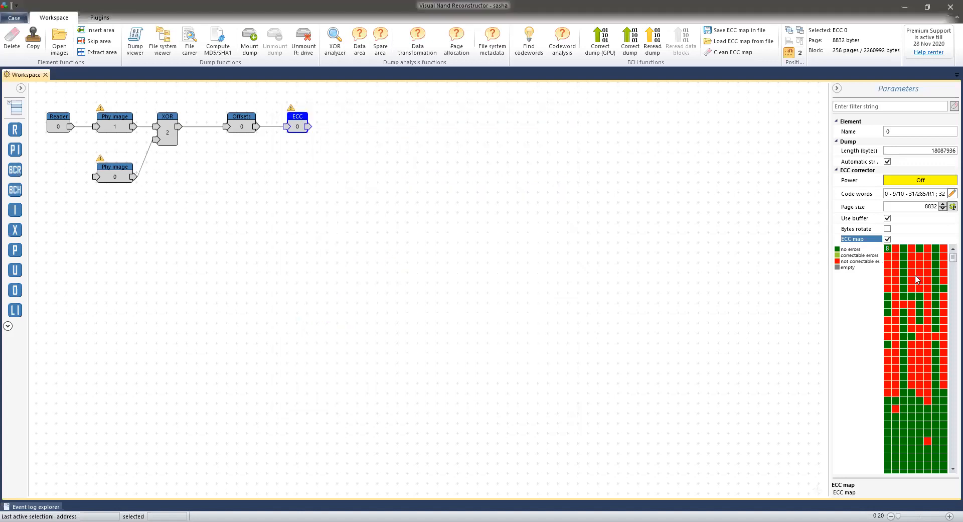
# - Copy the address of the first block in the row where the lower cluster of uncorrectable errors starts in the ECC map
pyautogui.scroll(-5, 947, 316)
pyautogui.scroll(-3, 947, 313)
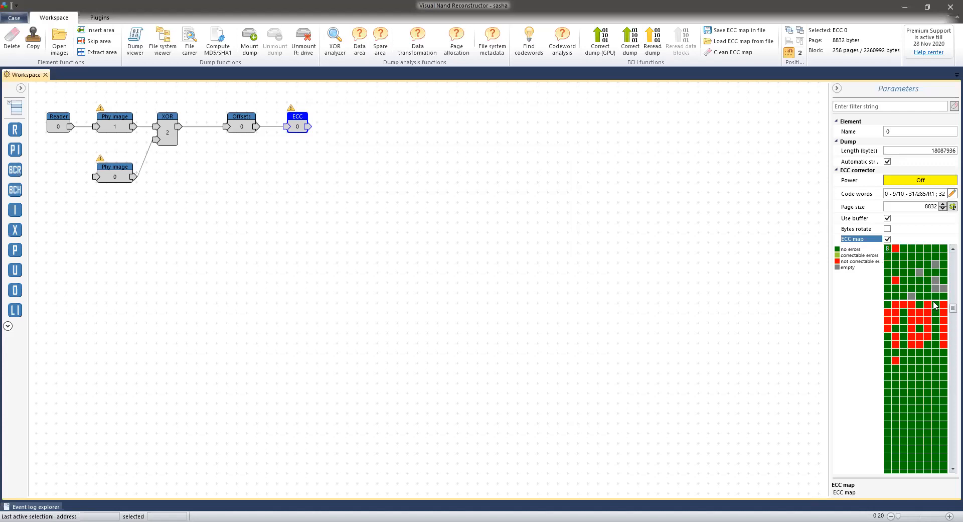
pyautogui.moveTo(916, 309)
pyautogui.rightClick(888, 308)
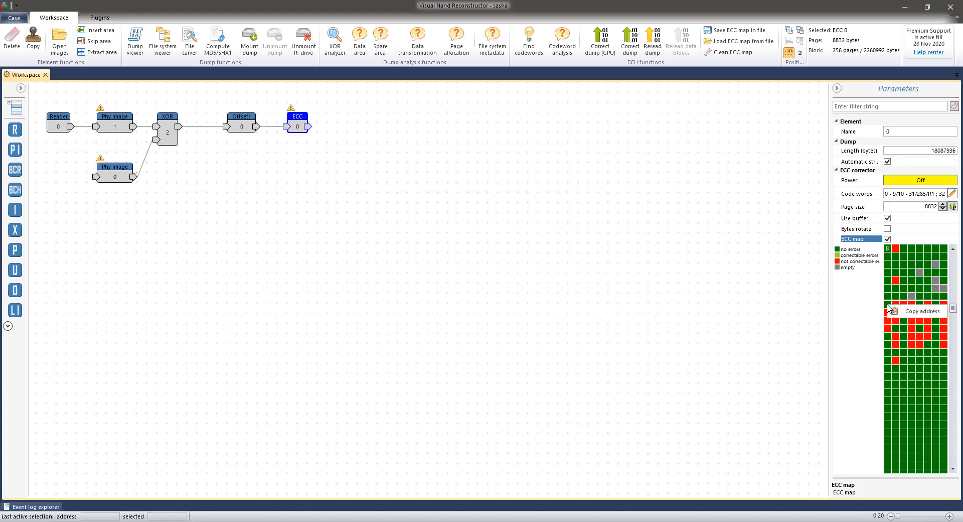
pyautogui.click(926, 312)
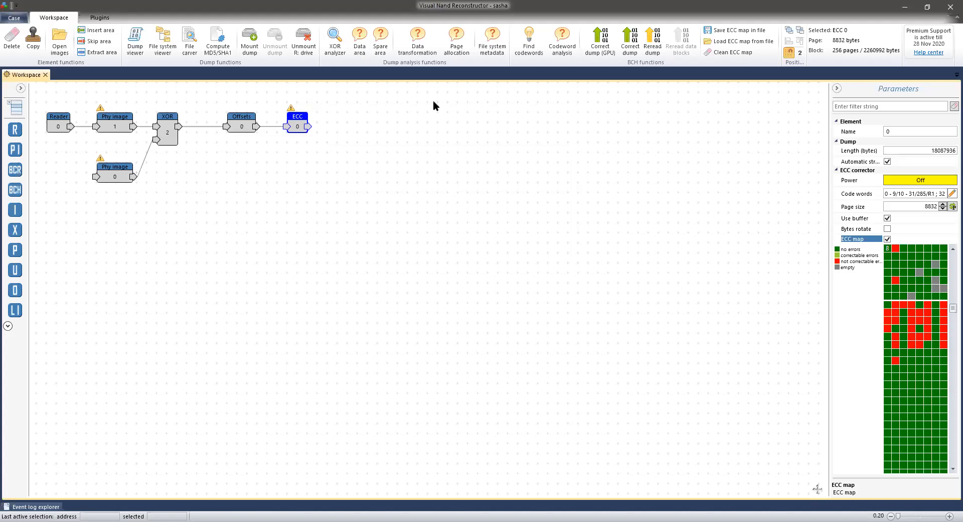
# - Set the RR test address to 4521984 in the Reread dump by ECC settings and run the reread with the chip inserted
pyautogui.click(657, 56)
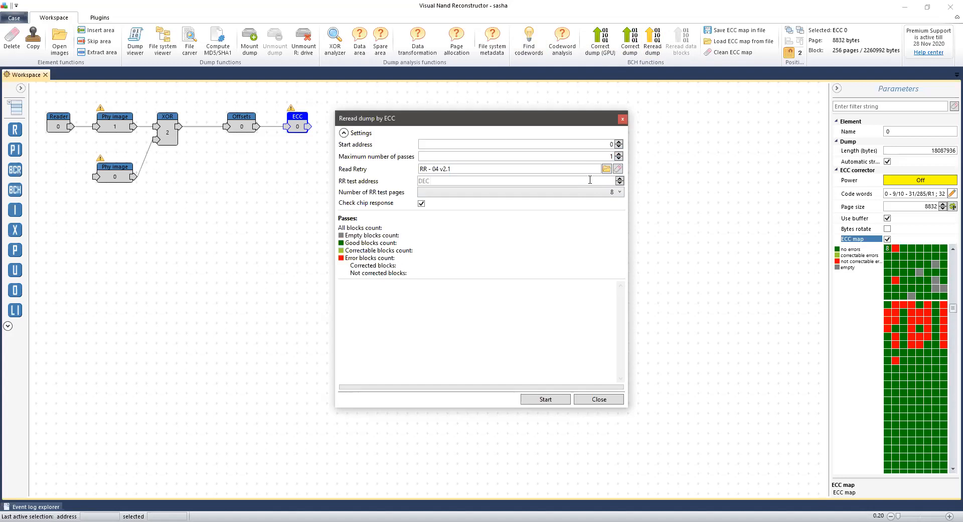
pyautogui.click(586, 180)
pyautogui.write('4521984')
pyautogui.moveTo(589, 181); pyautogui.dragTo(623, 184)
pyautogui.rightClick(604, 184)
pyautogui.click(628, 213)
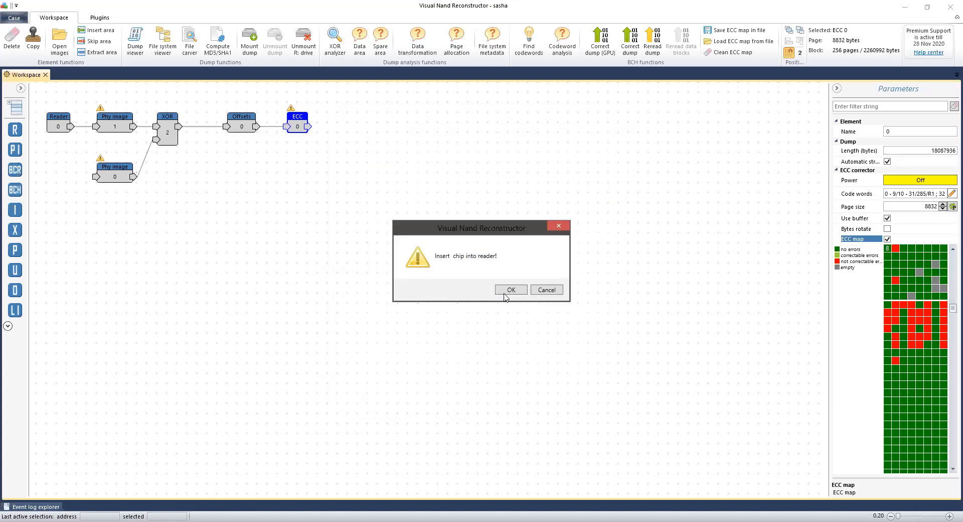
pyautogui.click(505, 293)
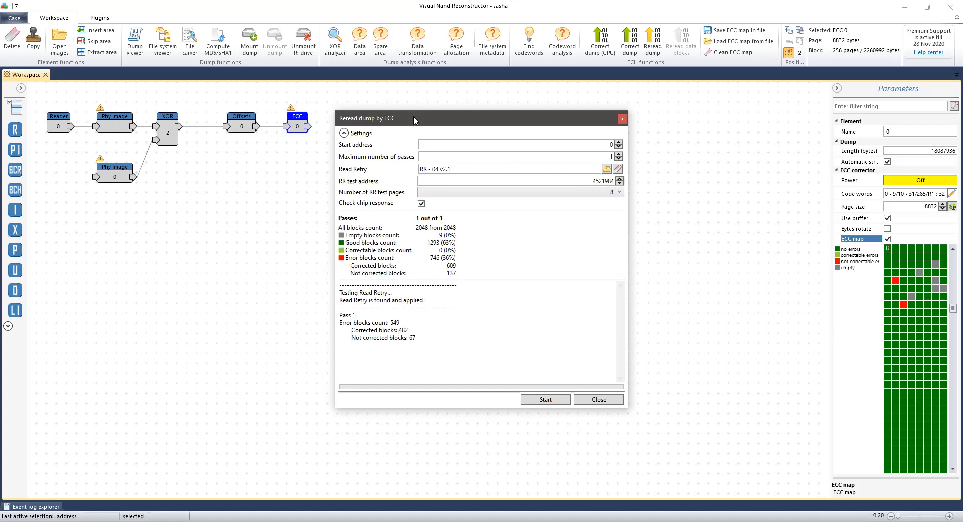
# - Move the reread dialog aside to check its results against the ECC map, and close it
pyautogui.moveTo(414, 120); pyautogui.dragTo(403, 123)
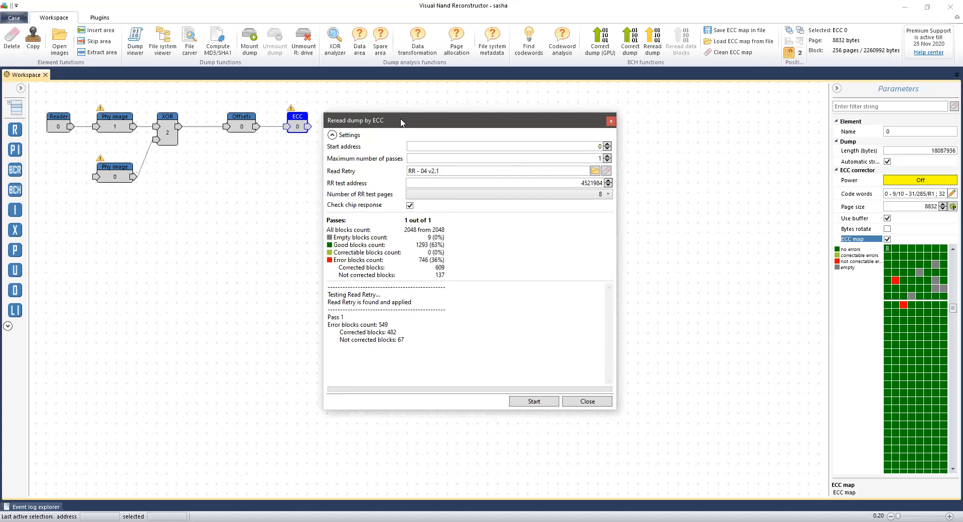
pyautogui.moveTo(402, 122); pyautogui.dragTo(355, 125)
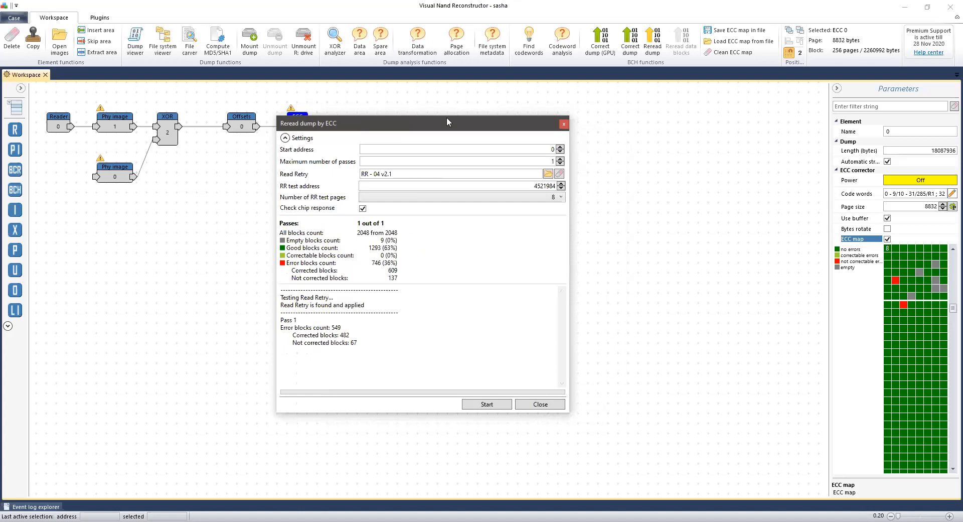
pyautogui.click(564, 125)
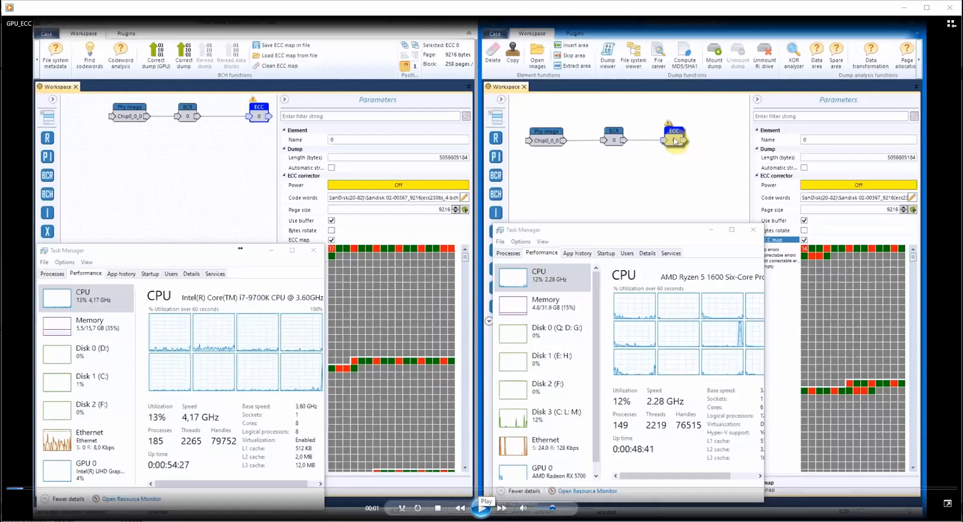
# - Play the GPU_ECC comparison video in the media player, pausing at the GPU Correct settings and the number of pages list
pyautogui.click(481, 508)
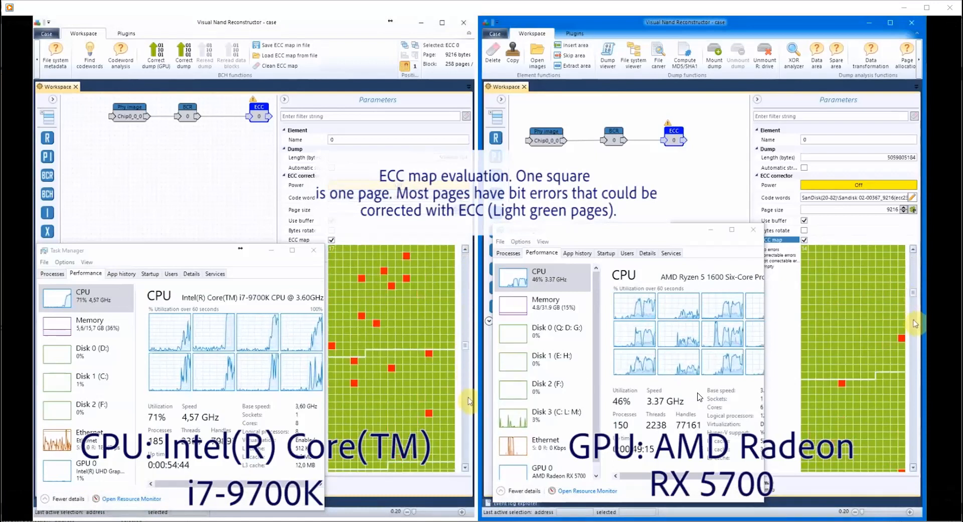
pyautogui.moveTo(579, 361)
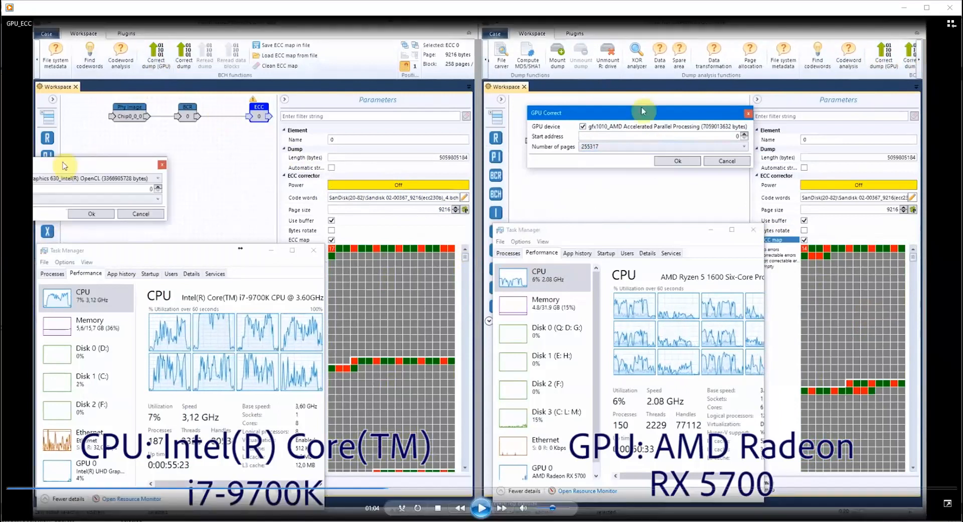
pyautogui.click(481, 508)
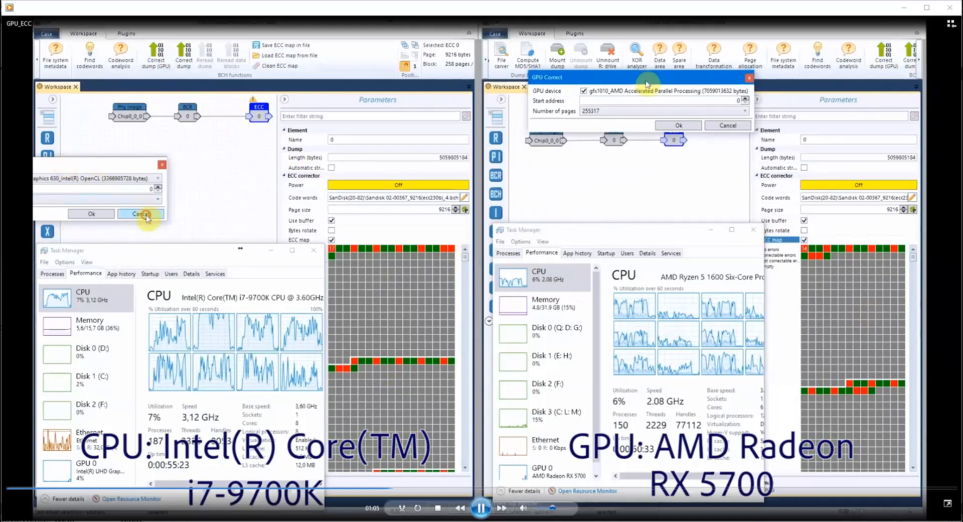
pyautogui.click(481, 508)
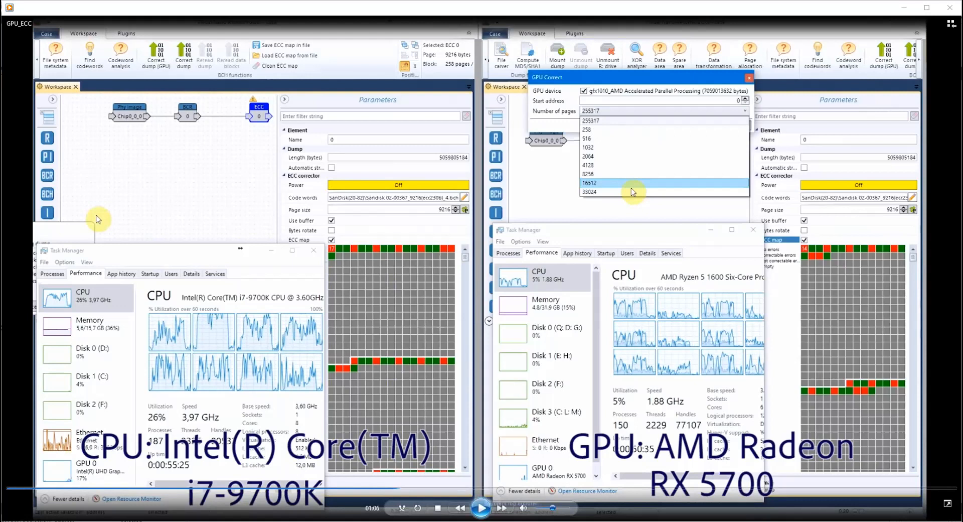
pyautogui.click(480, 508)
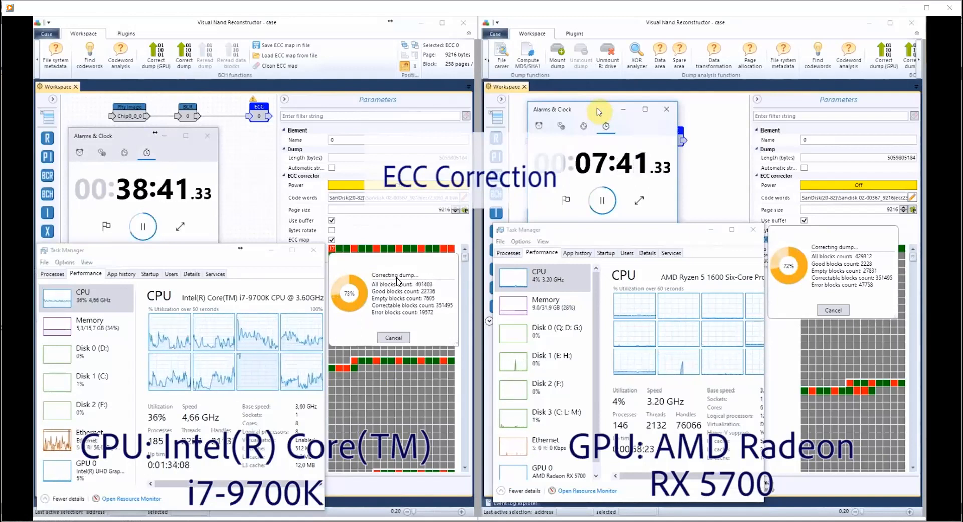
# - Skip the video back to the ECC correction progress to compare CPU and GPU timings, and close the player
pyautogui.moveTo(459, 448)
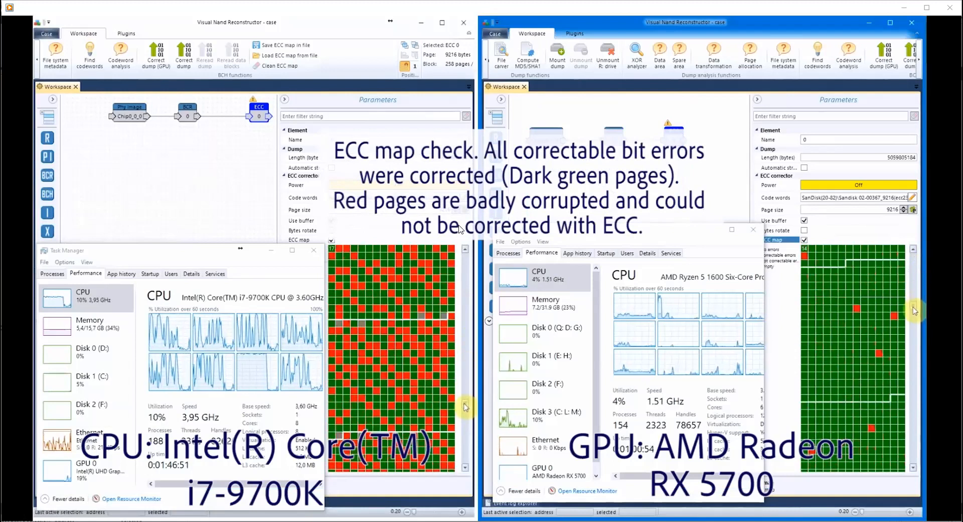
pyautogui.moveTo(410, 293)
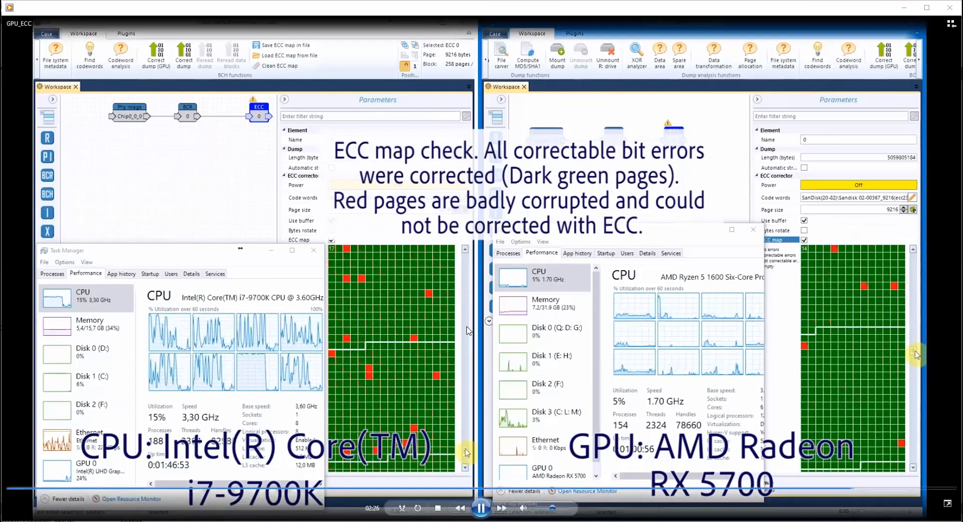
pyautogui.click(834, 487)
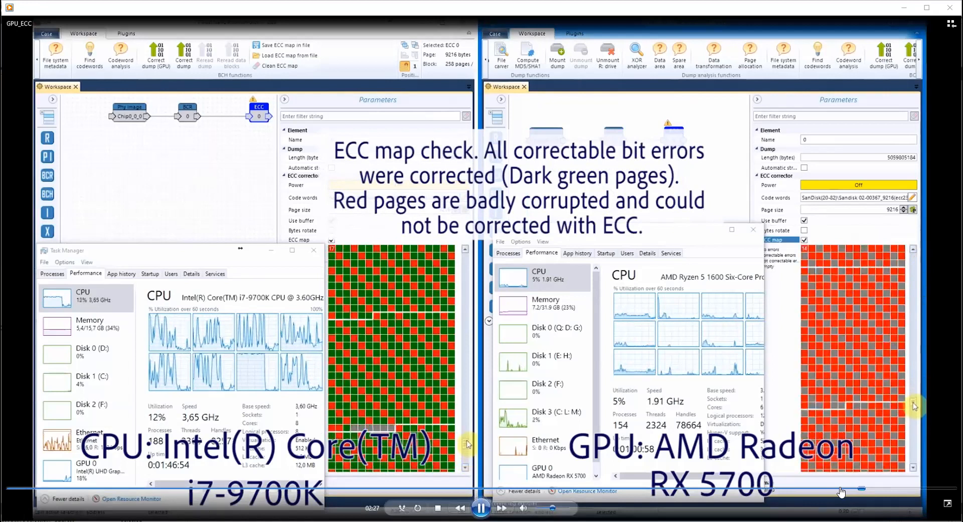
pyautogui.click(795, 488)
pyautogui.click(770, 488)
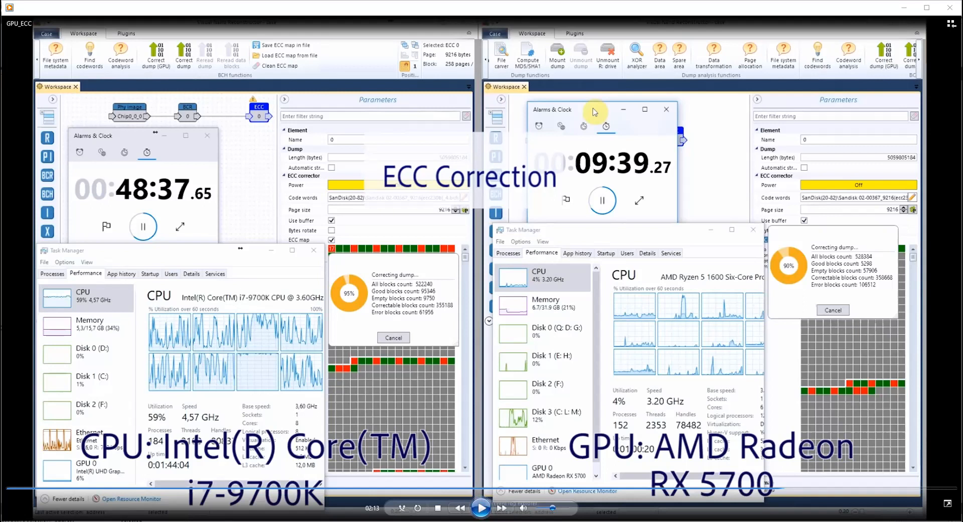
pyautogui.click(952, 23)
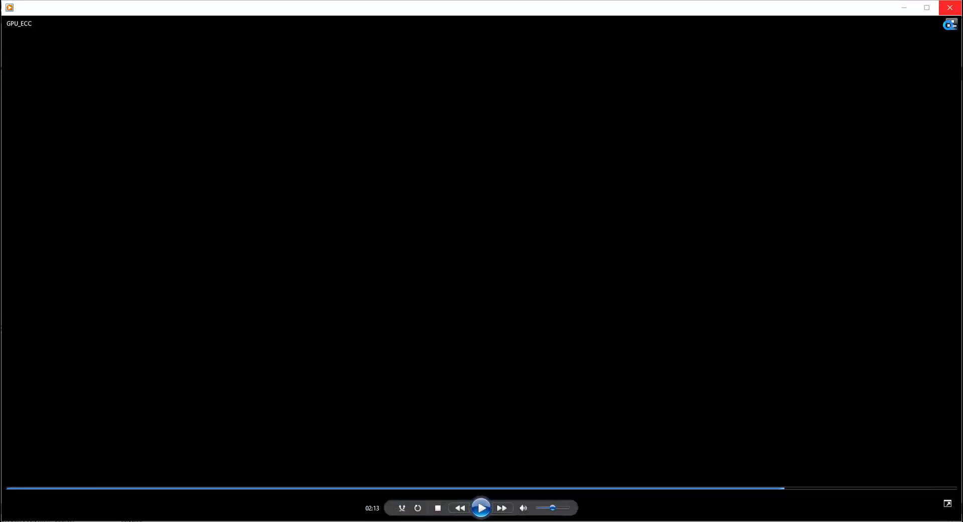